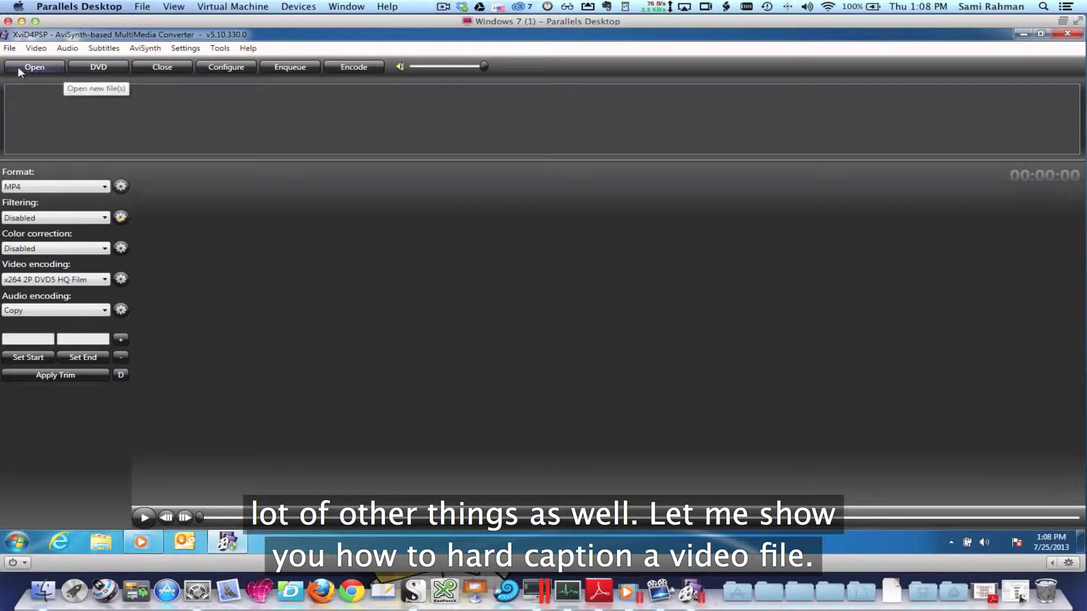
- In the Open dialog, set the file type filter to All files (*.*)
left_click(36, 67)
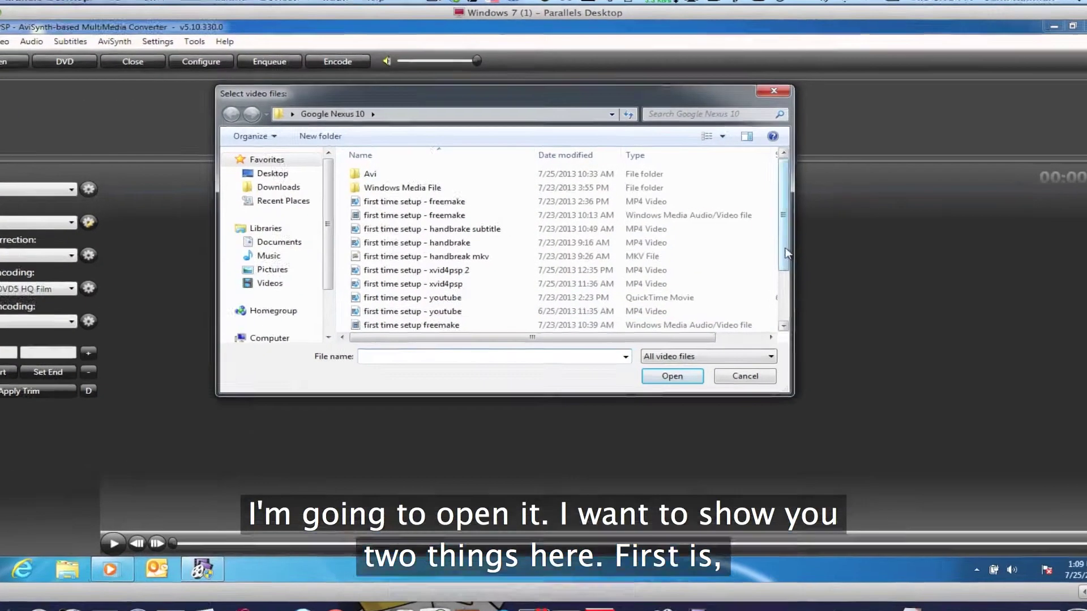
scroll(597, 267, "down", 1)
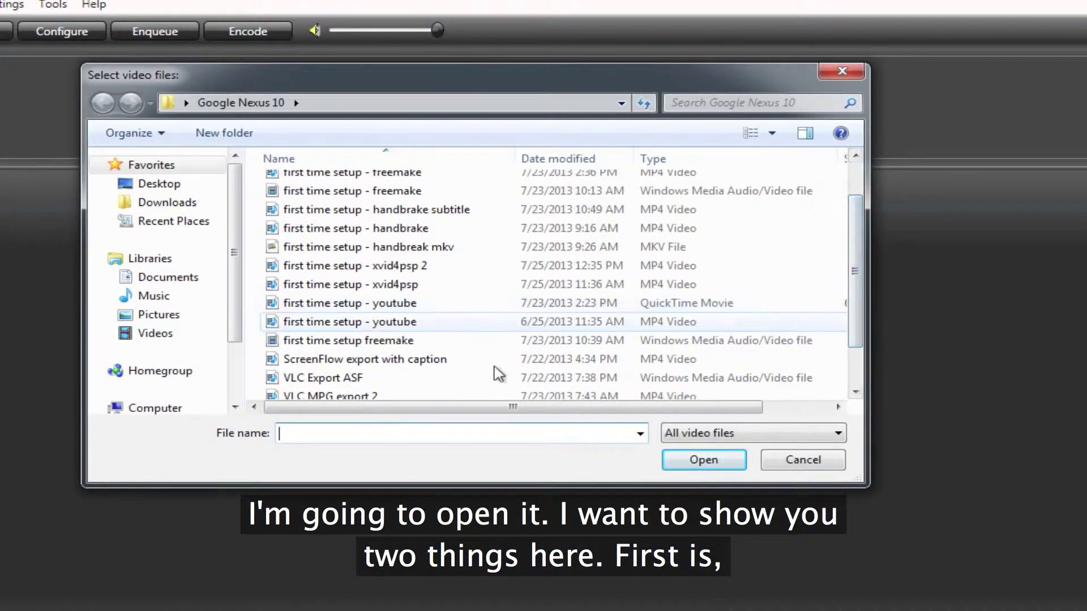
left_click(722, 433)
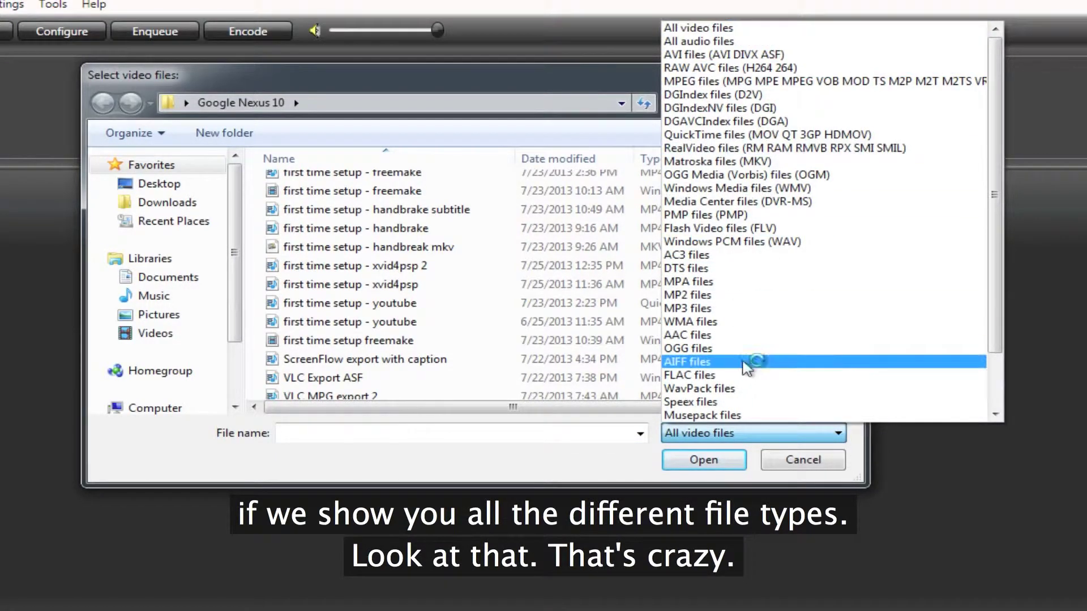
scroll(744, 358, "down", 2)
left_click(729, 416)
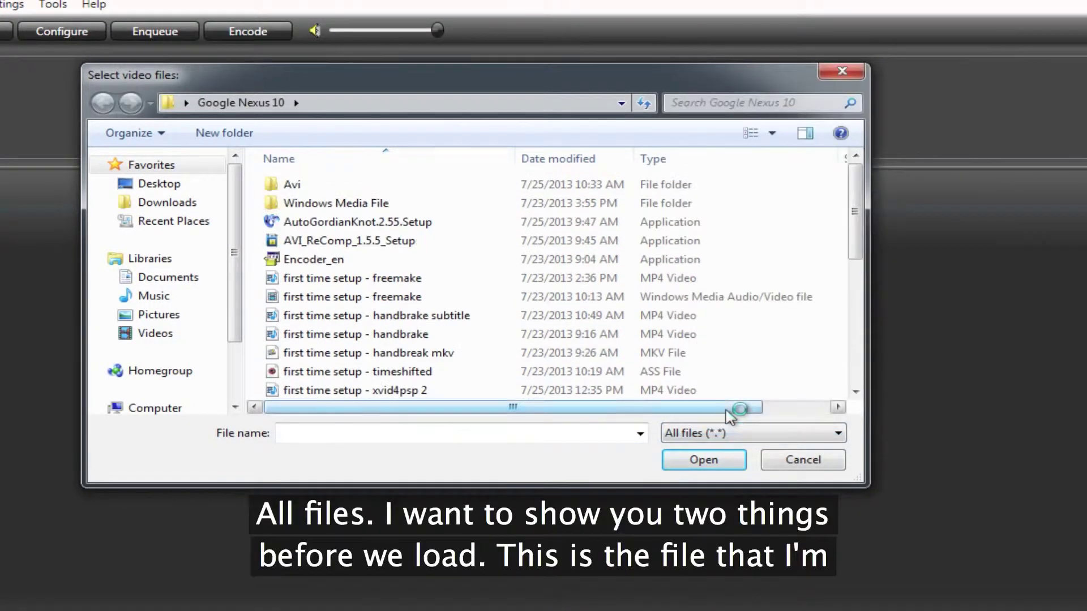
scroll(851, 283, "down", 3)
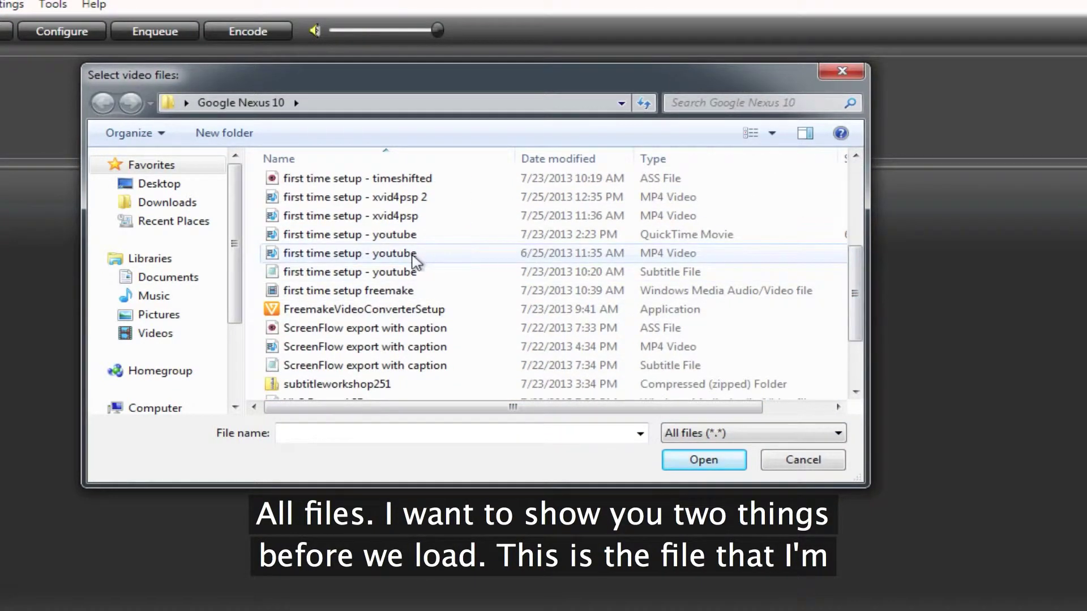
- Open 'first time setup - youtube' MP4 from the Google Nexus 10 folder
left_click(378, 256)
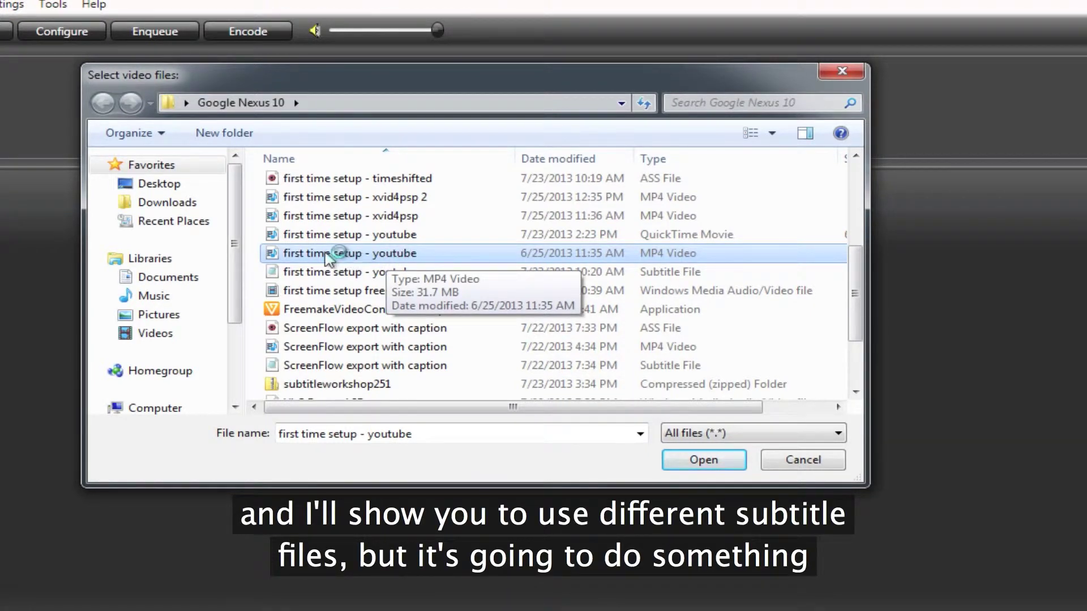
left_click(466, 259)
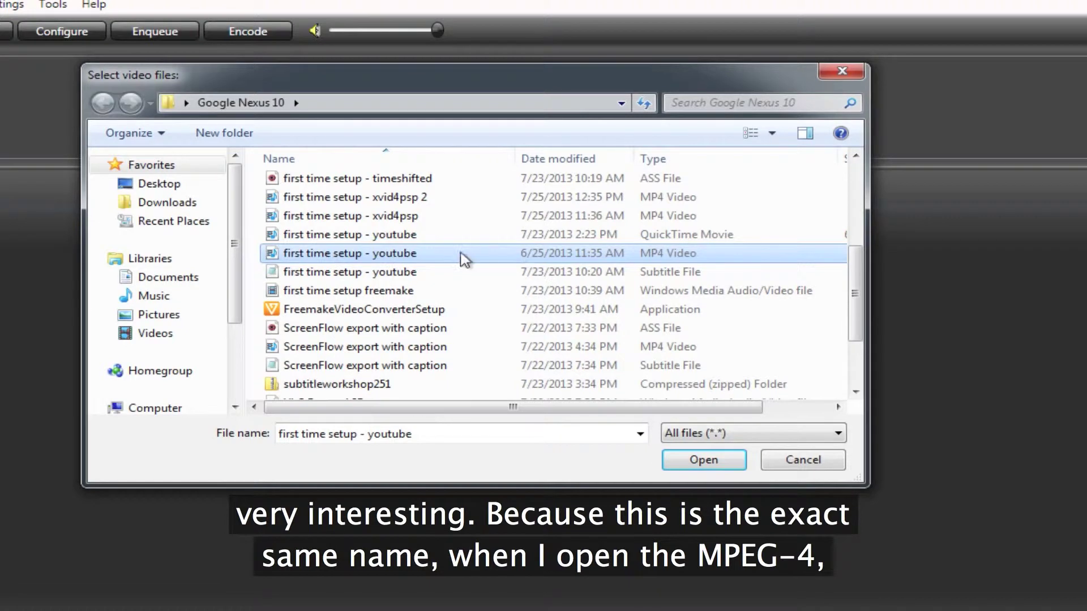
left_click(705, 463)
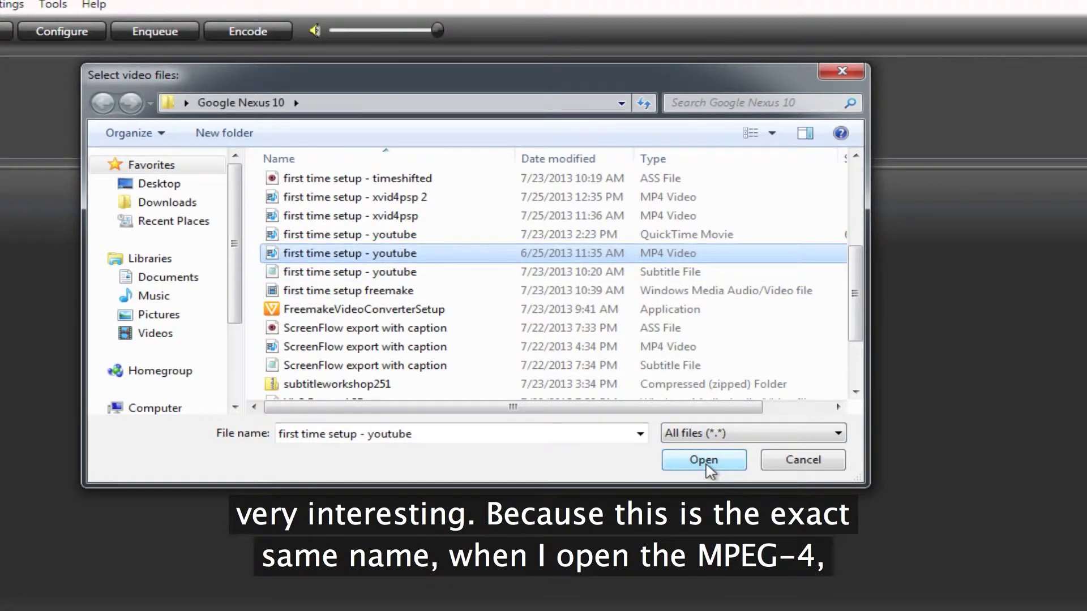
left_click(703, 461)
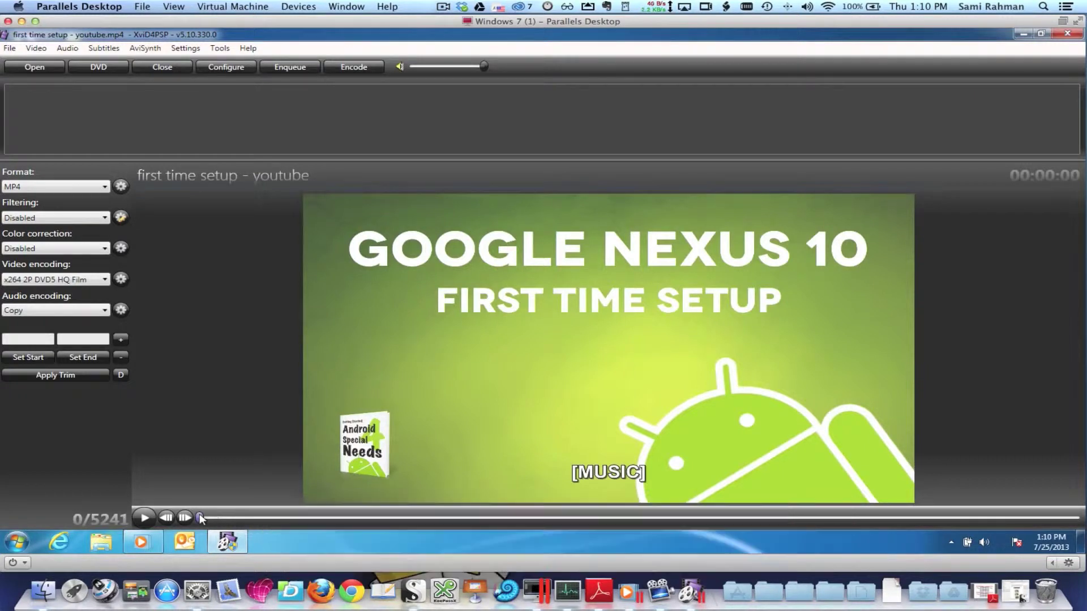
- Scrub the seek bar forward to frame 939 to check subtitle placement
left_click_drag(202, 518, 237, 520)
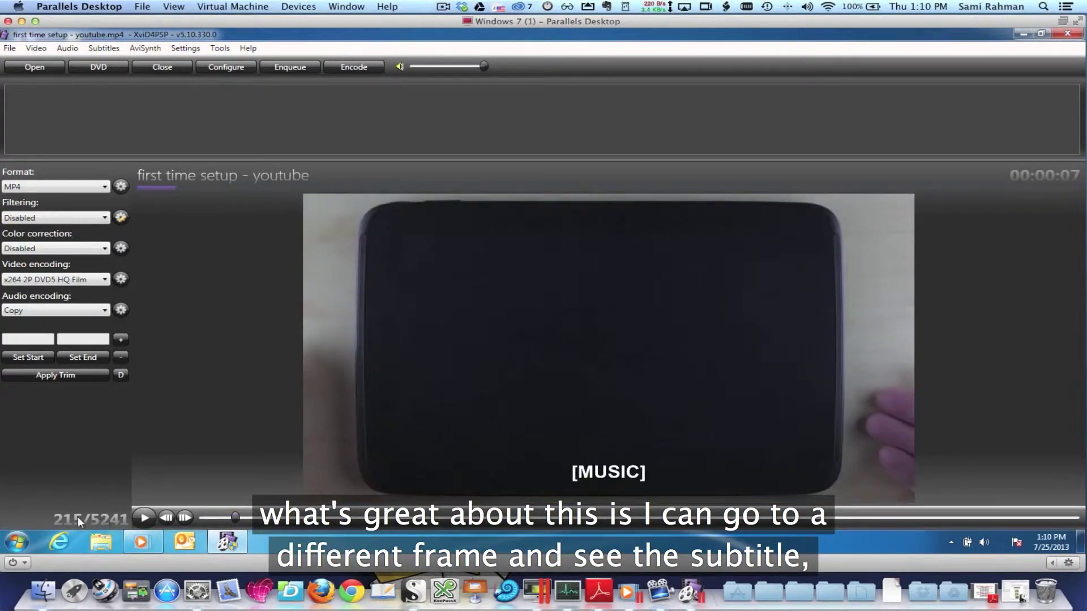
left_click_drag(237, 519, 357, 520)
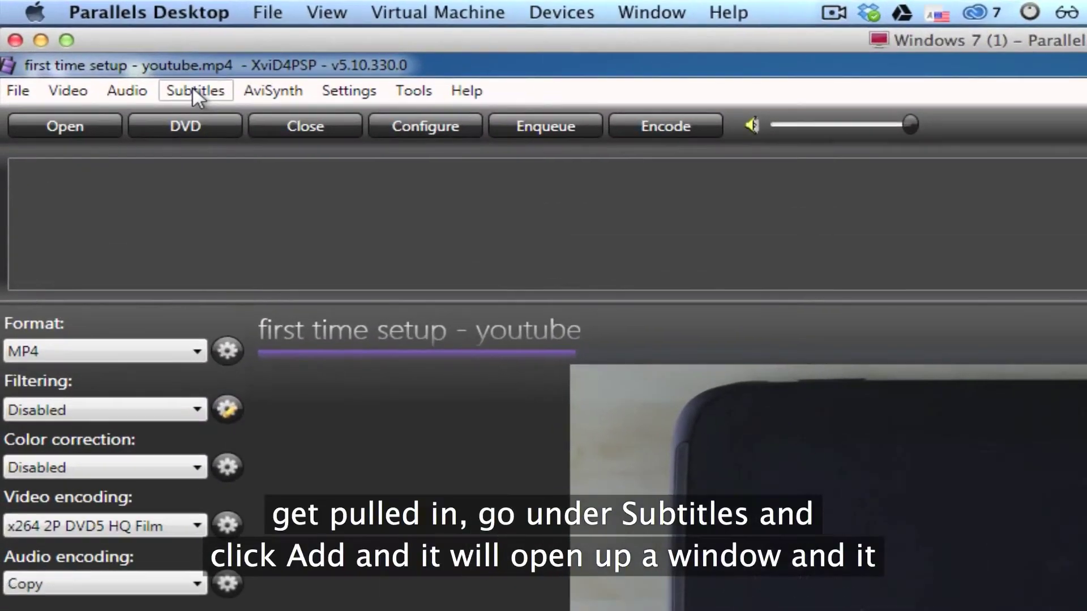
- Add the 'first time setup - youtube' subtitle file, then scrub back to frame 601 to check it
left_click(103, 49)
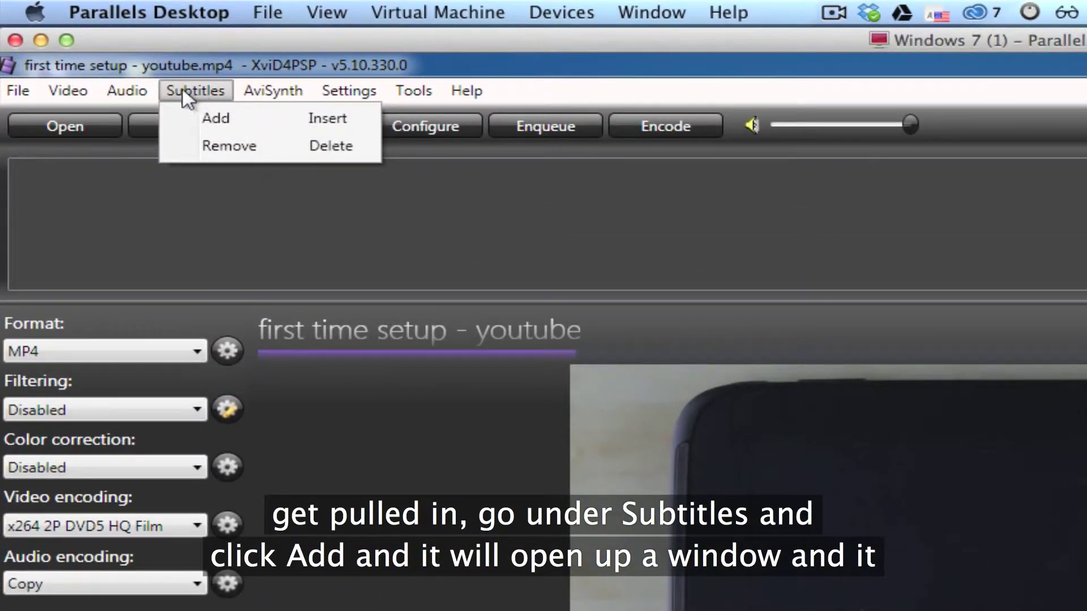
left_click(214, 119)
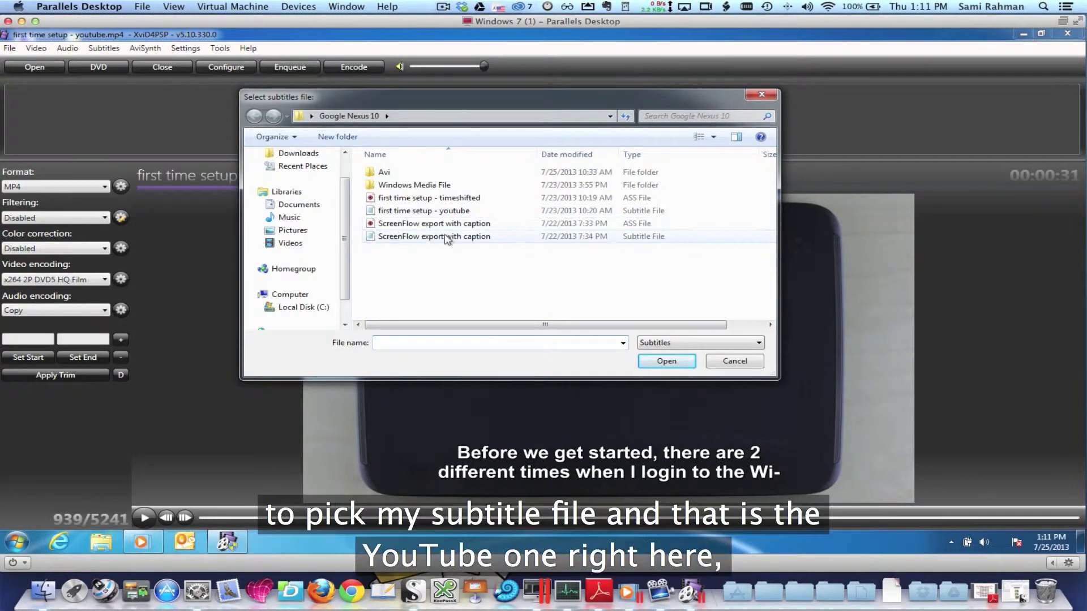
left_click(477, 215)
left_click(651, 362)
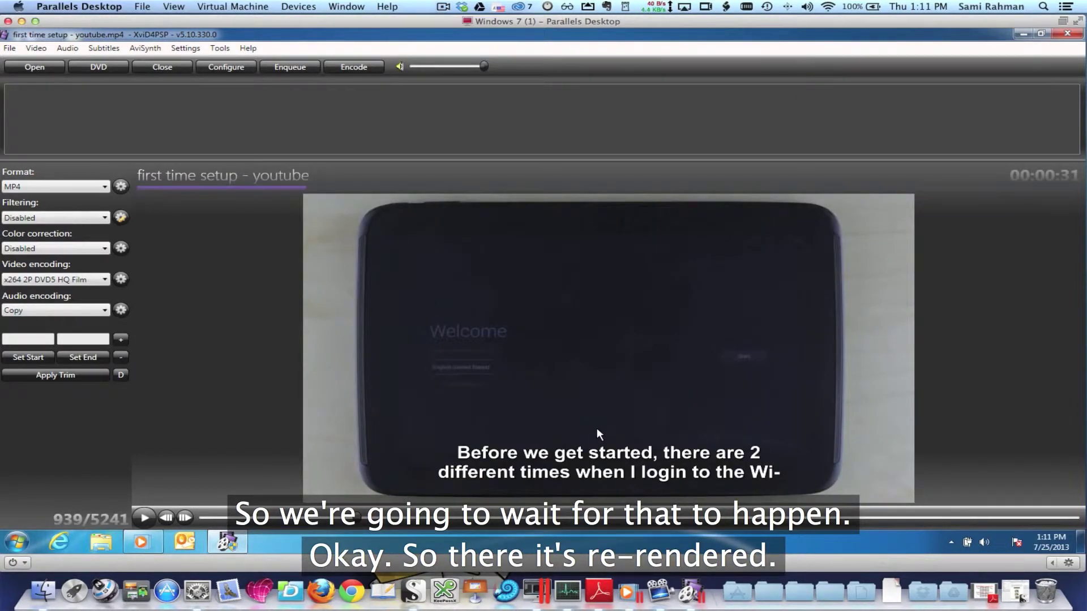
left_click(281, 518)
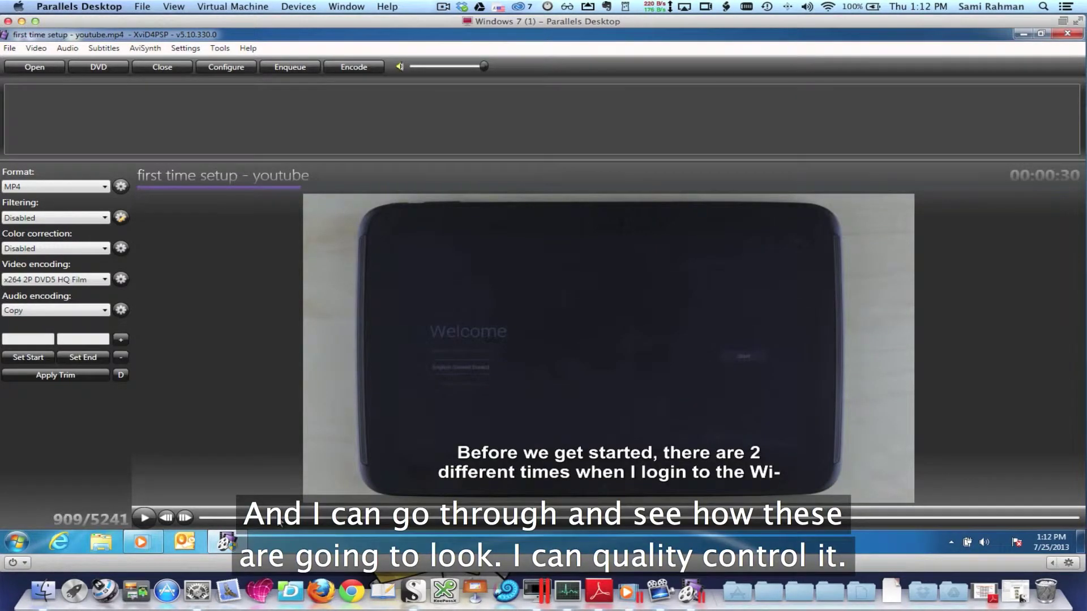
left_click(301, 517)
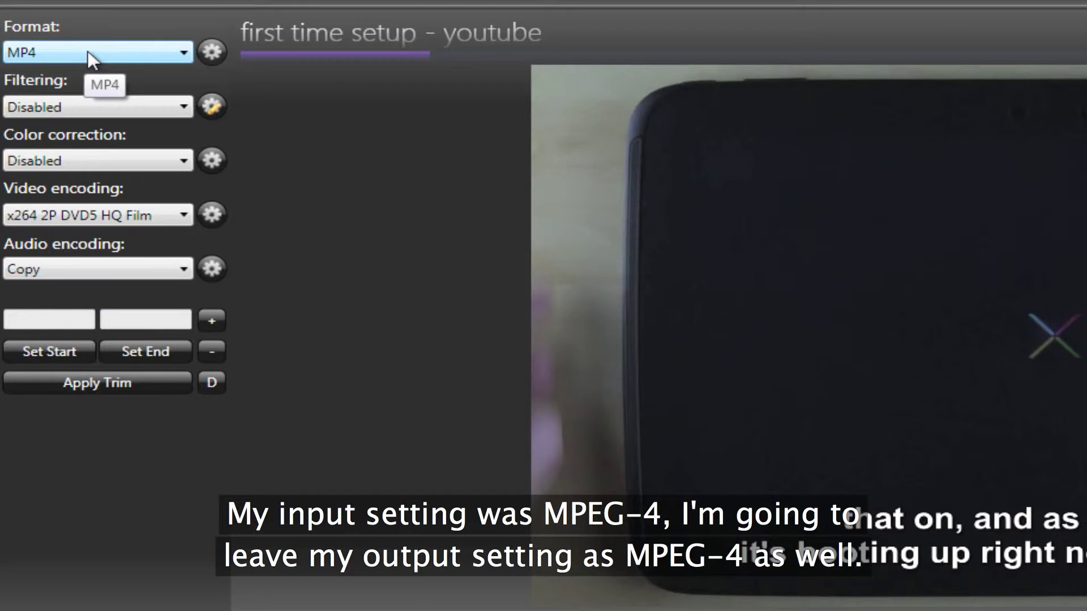
- Keep MP4 as the output format and Copy as the audio encoding
left_click(86, 51)
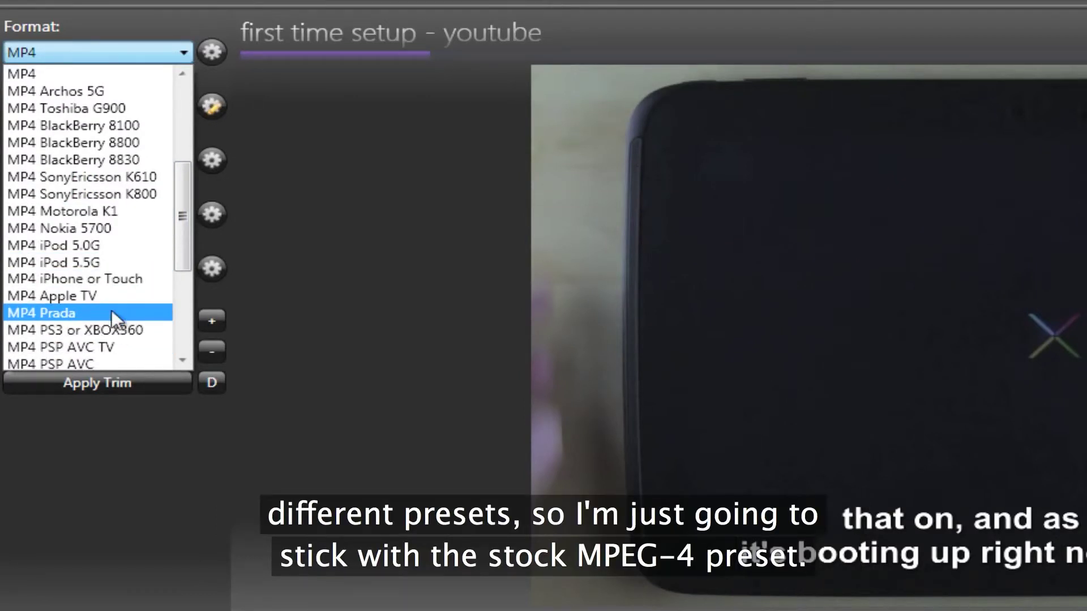
left_click(36, 73)
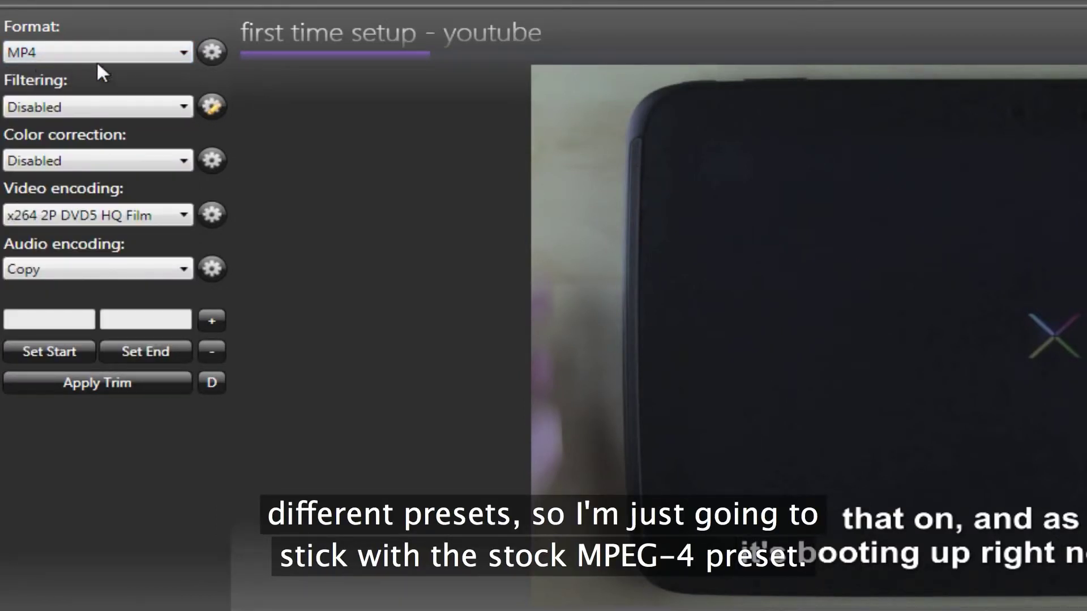
left_click(69, 106)
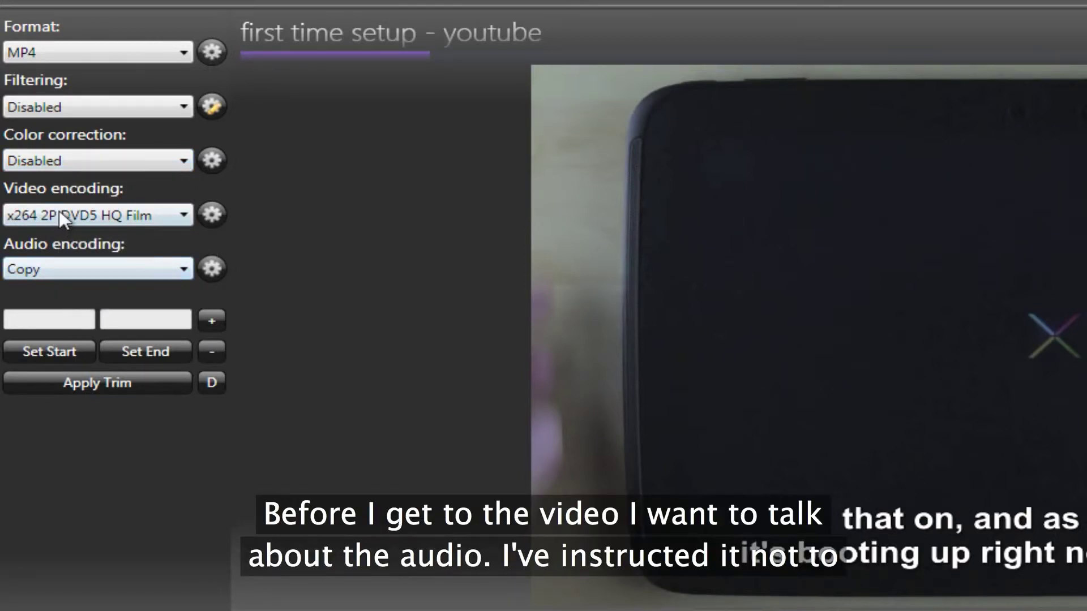
left_click(59, 268)
left_click_drag(177, 467, 182, 503)
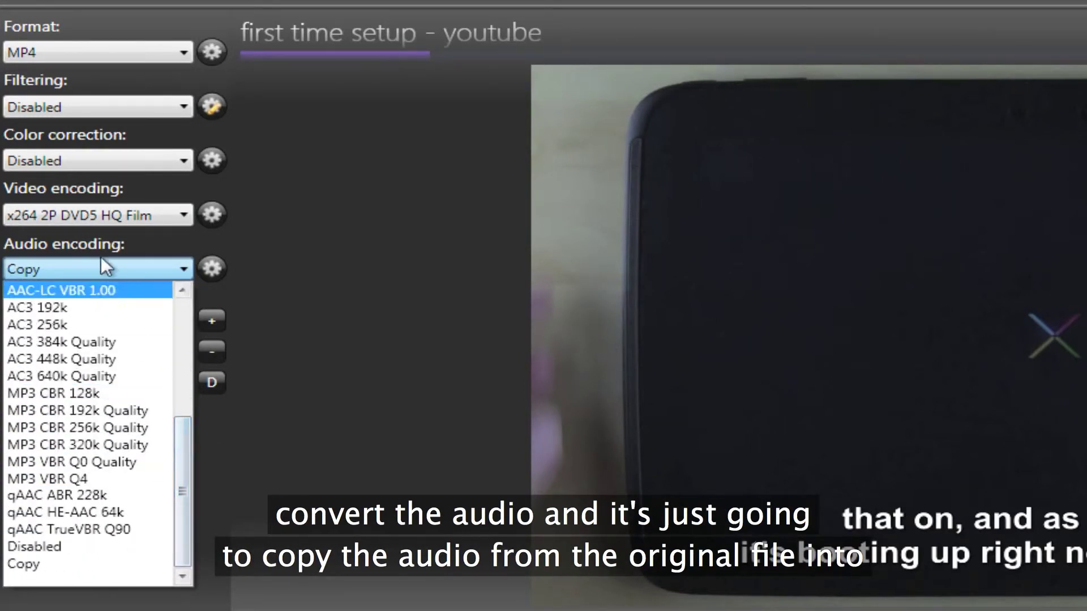
left_click(46, 565)
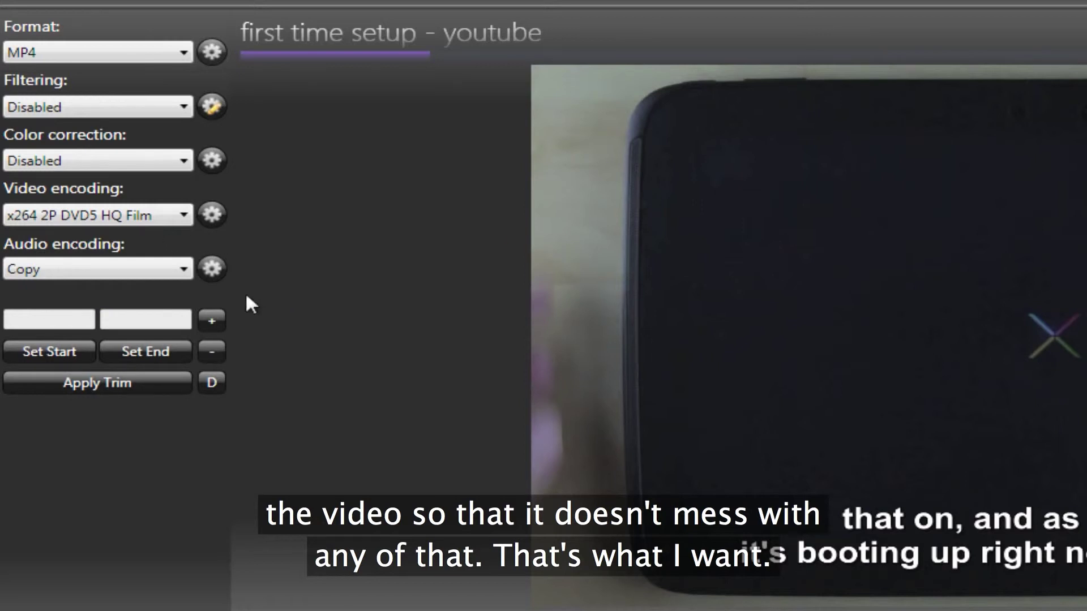
- Set the video encoding preset to x264 Q21 HQ Film
left_click(121, 211)
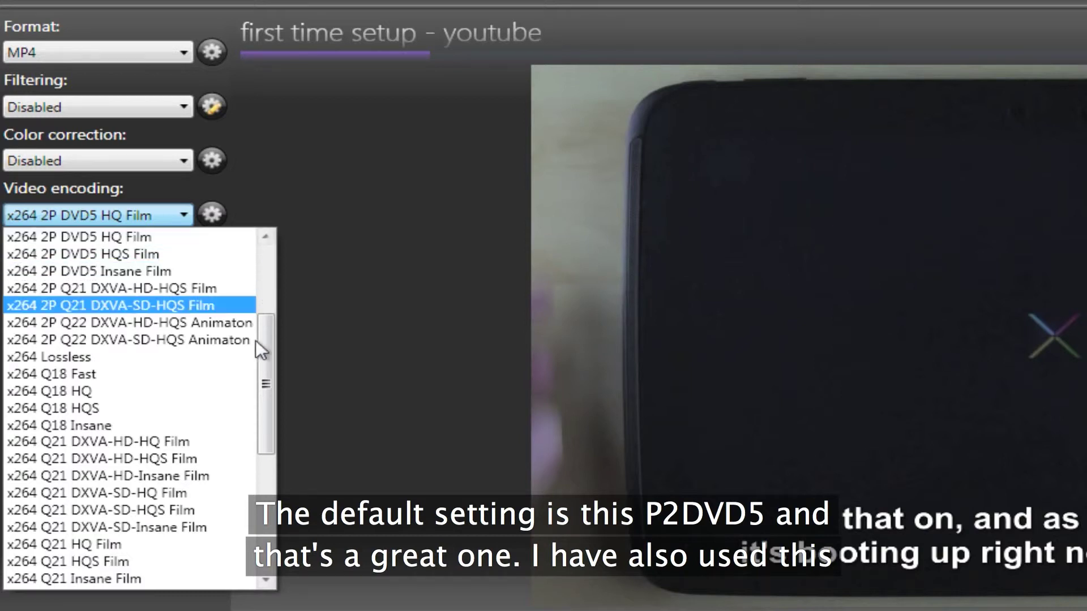
left_click_drag(263, 369, 257, 423)
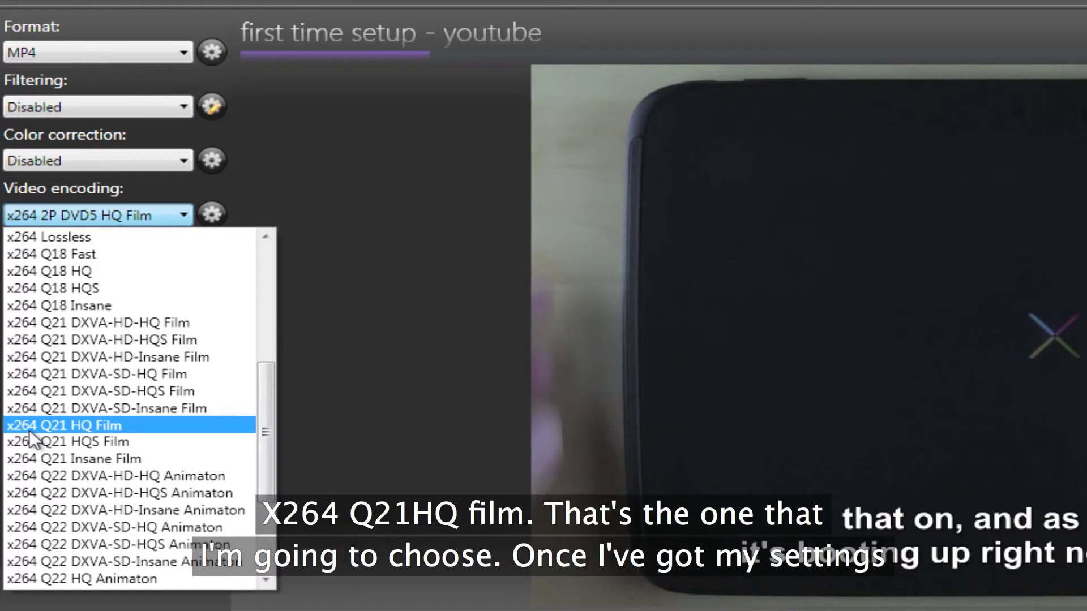
left_click(94, 427)
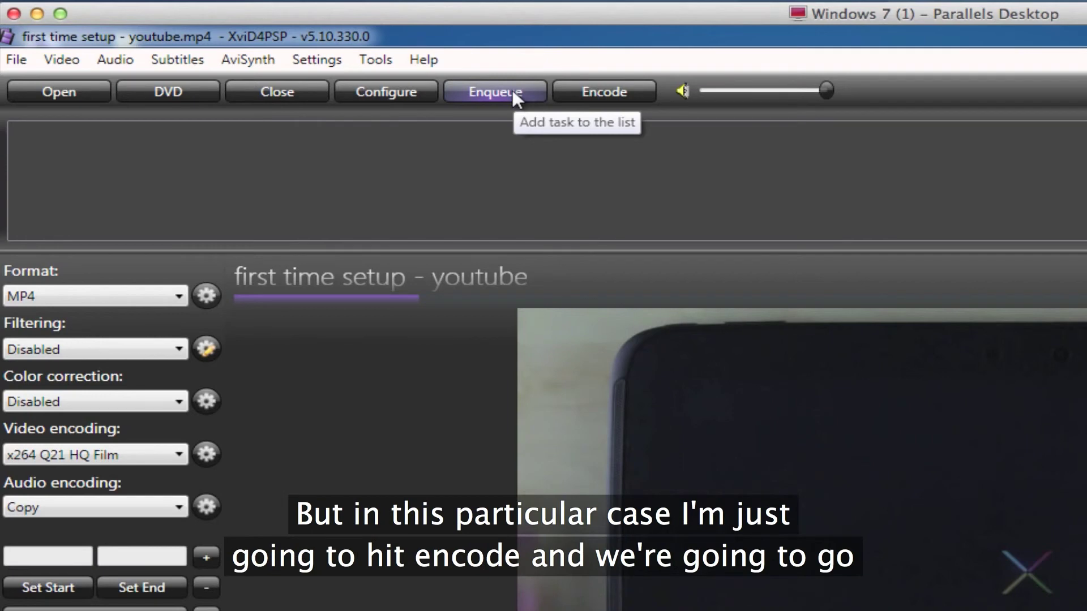
- Start encoding with the output saved as 'first time setup - xvid4psp 3'
left_click(591, 91)
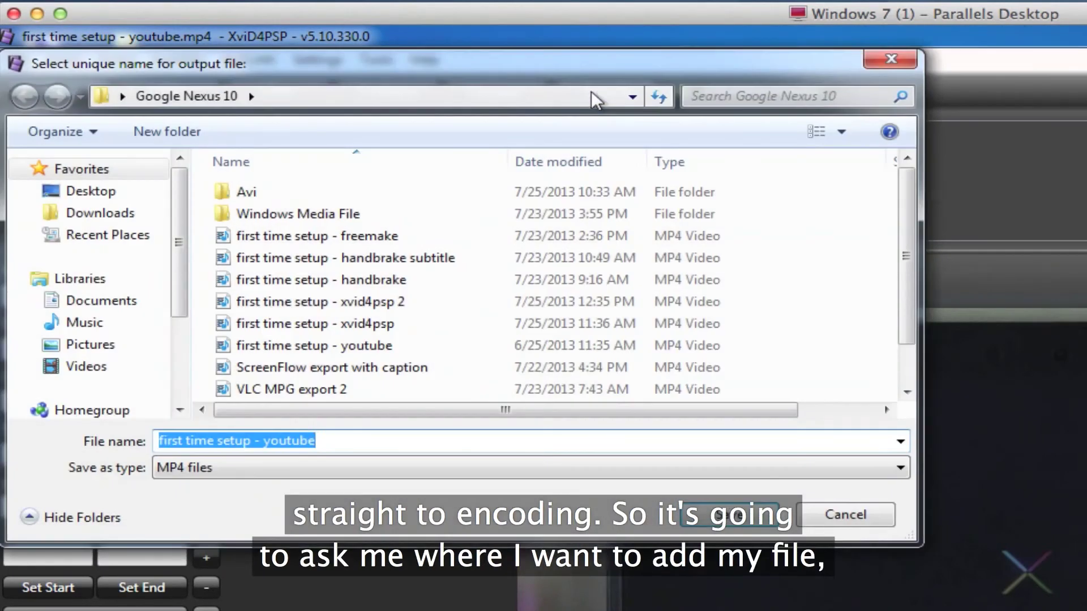
left_click(328, 440)
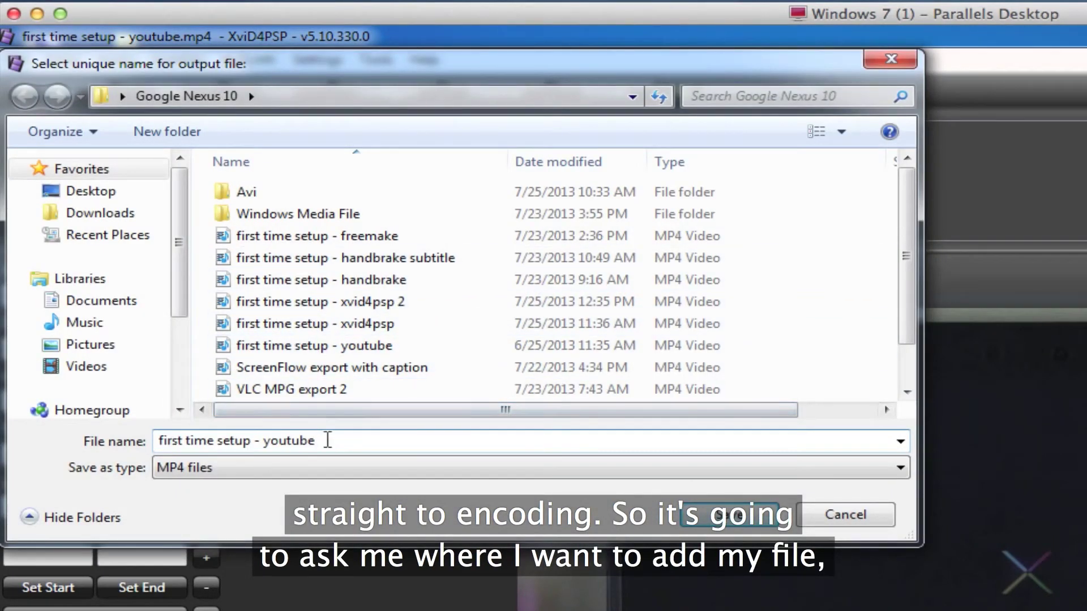
double_click(269, 440)
type("xvid4psp 3")
left_click(708, 526)
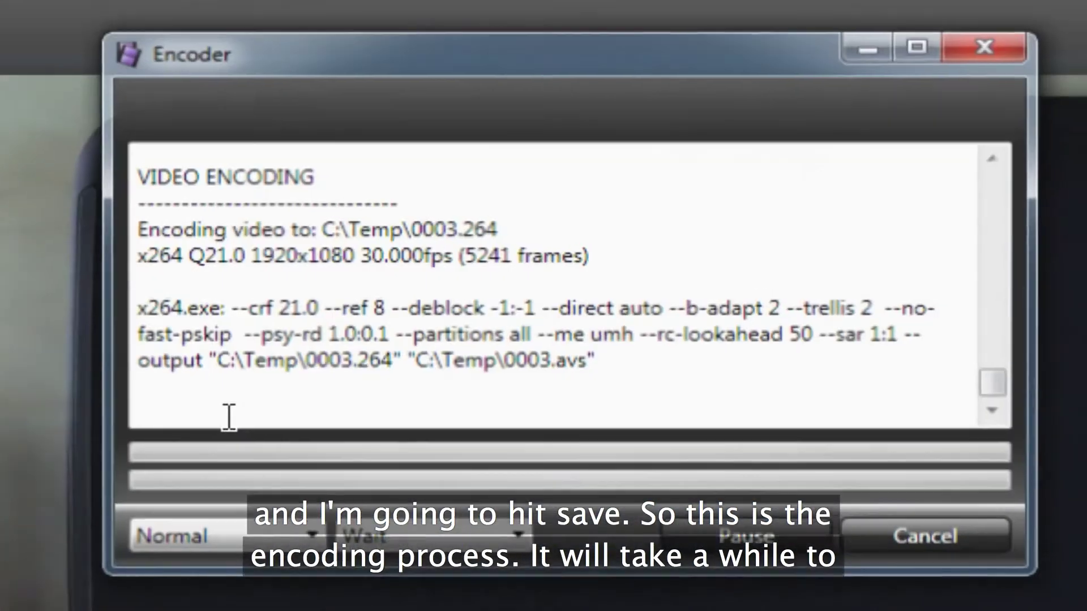